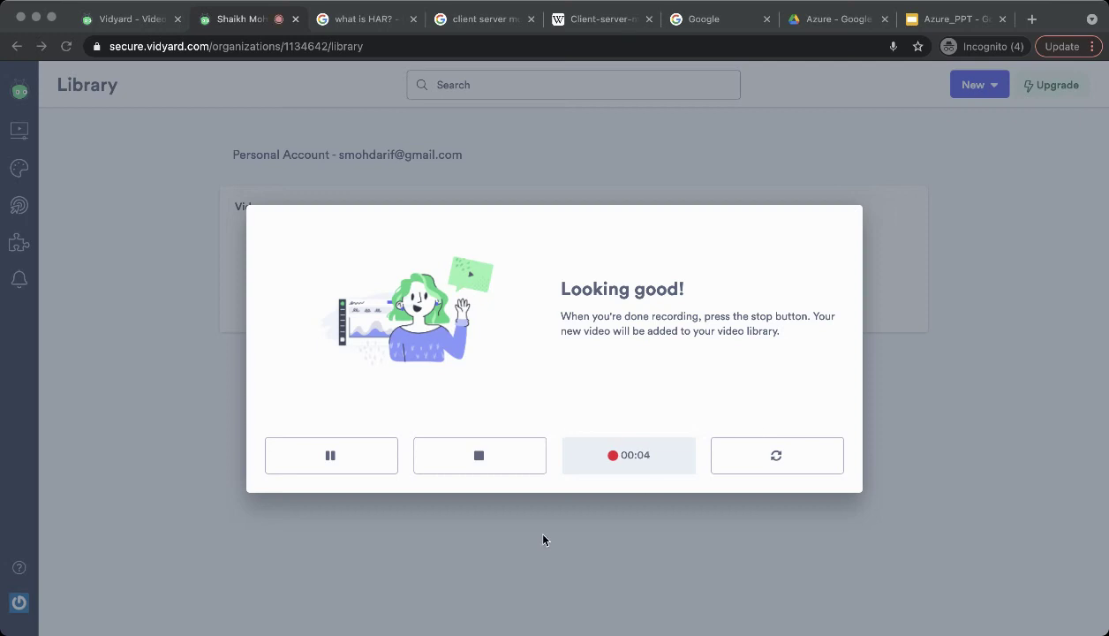
Switch to the Wikipedia 'Client-server model' tab while Vidyard records
left_click(587, 25)
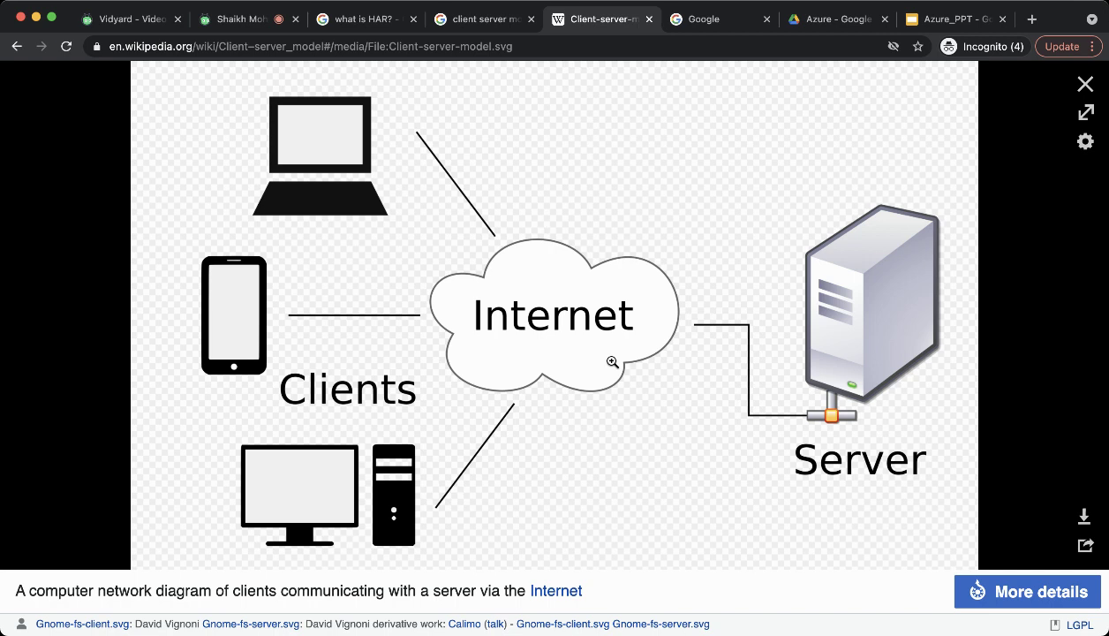
After explaining the diagram, move to the Google results tab for 'what is HAR?'
left_click(346, 24)
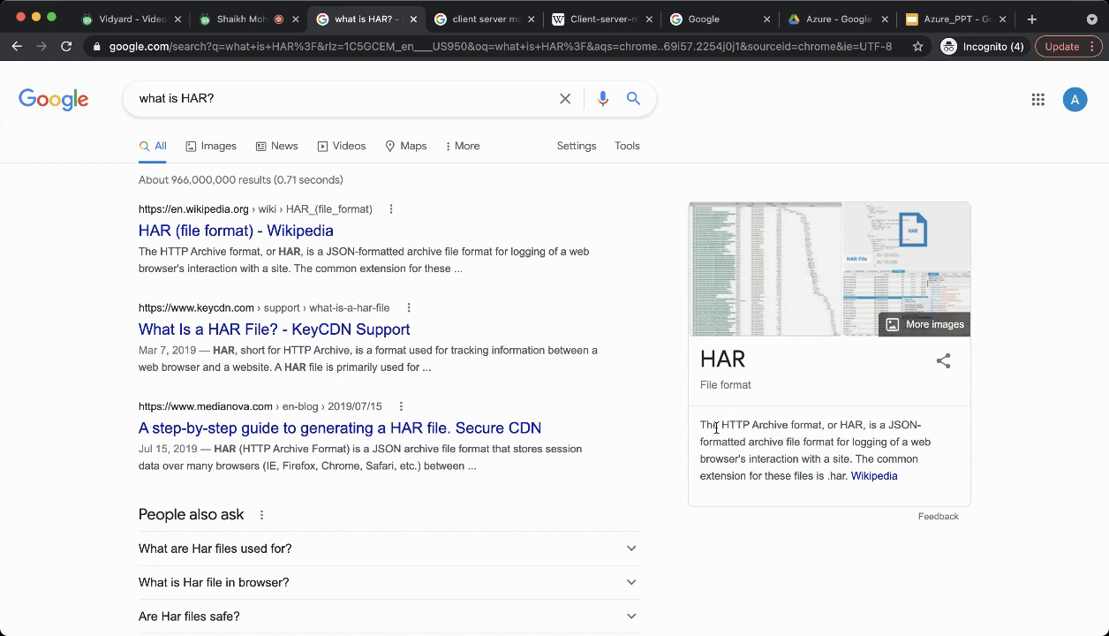
Read the 'HAR (file format) - Wikipedia' article, then return to the Google tab showing DevTools
left_click(267, 230)
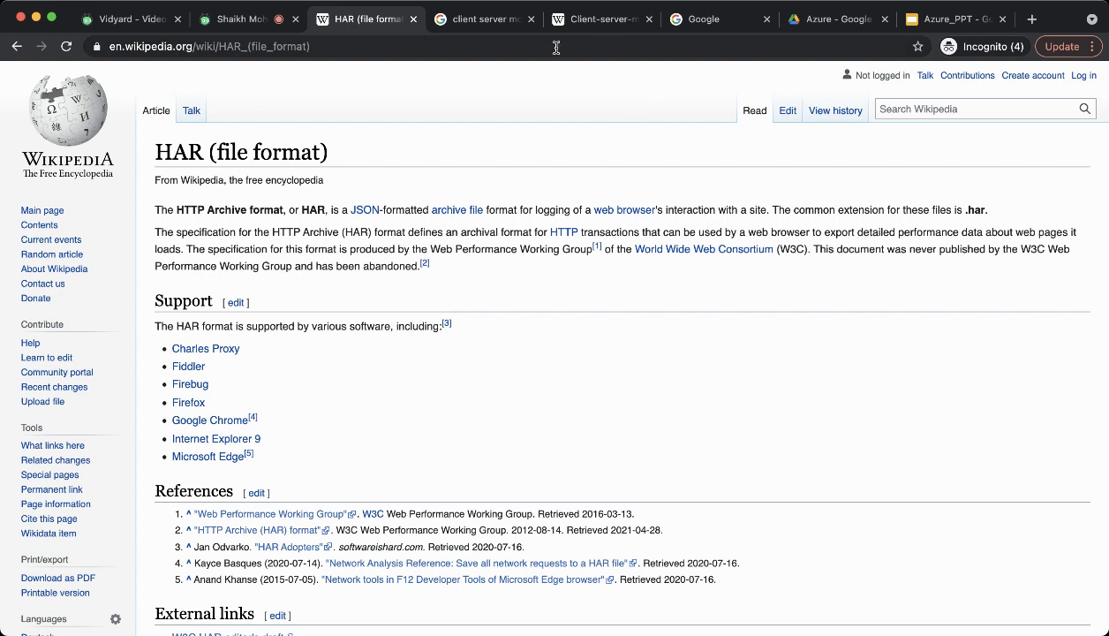
left_click(706, 24)
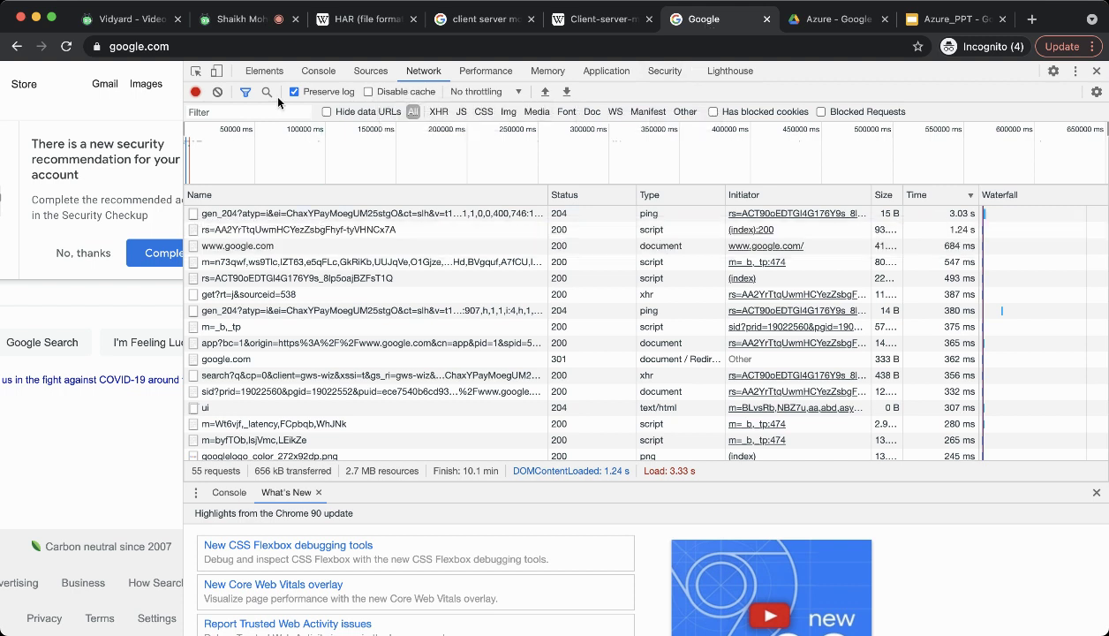
Reload google.com from the address bar
left_click(184, 48)
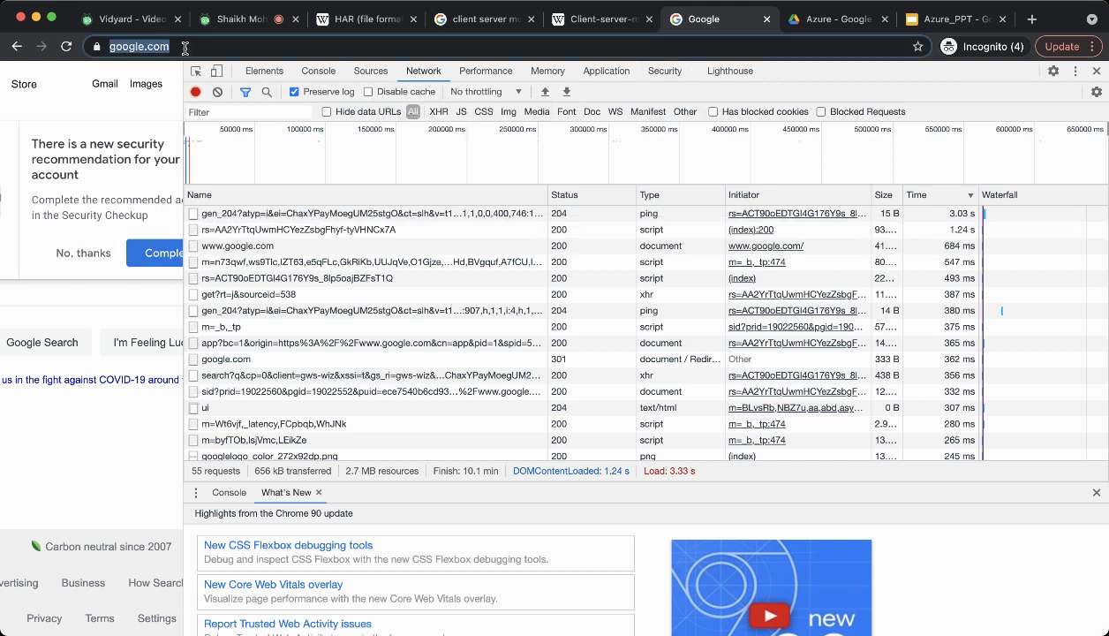
type("google.com")
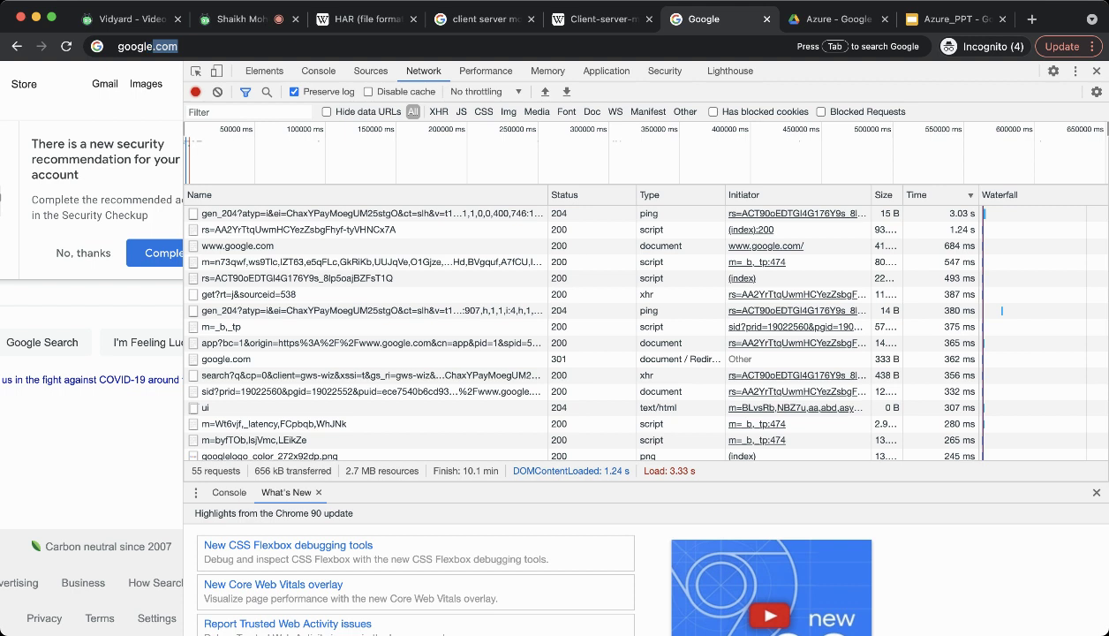
key("Return")
left_click(66, 46)
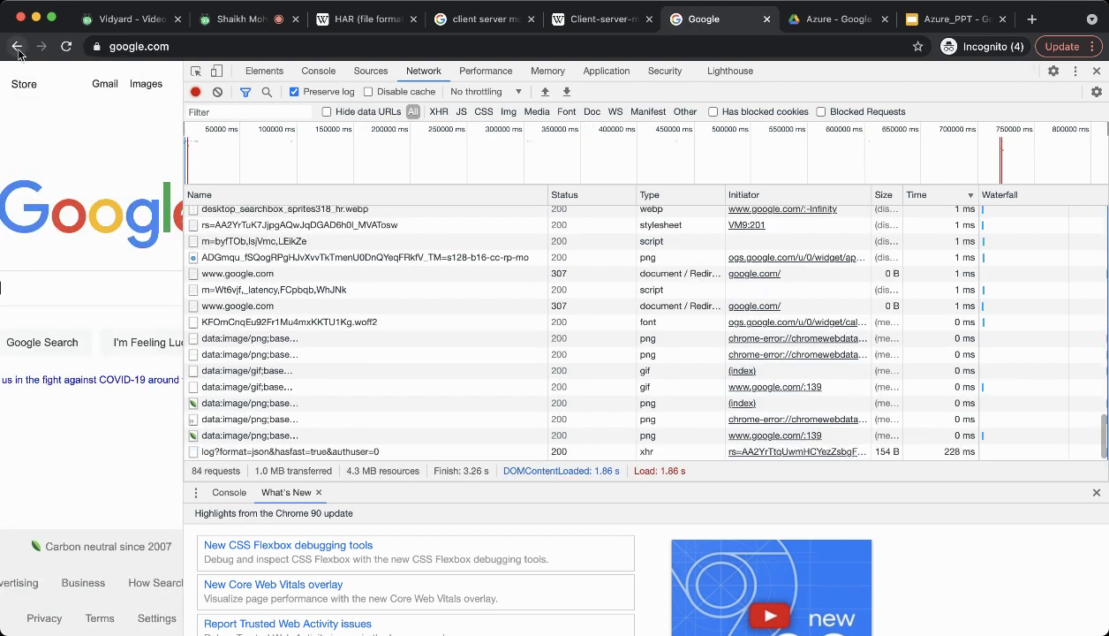
Close and reopen DevTools (Cmd+Option+I) on an empty network log, then show the client–server diagram
left_click(1097, 71)
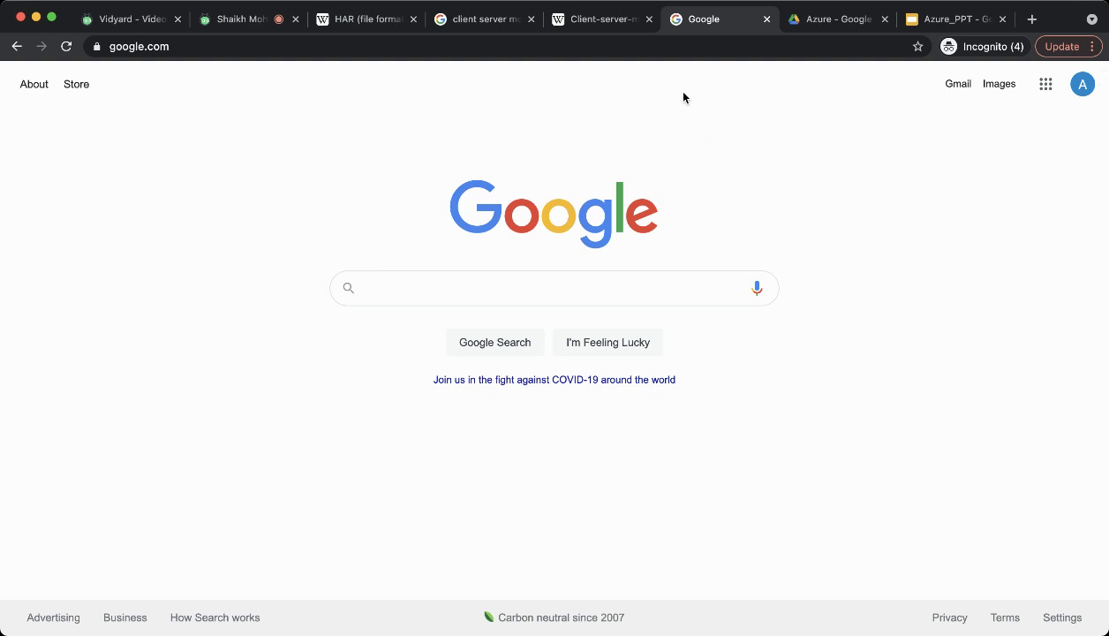
left_click(661, 44)
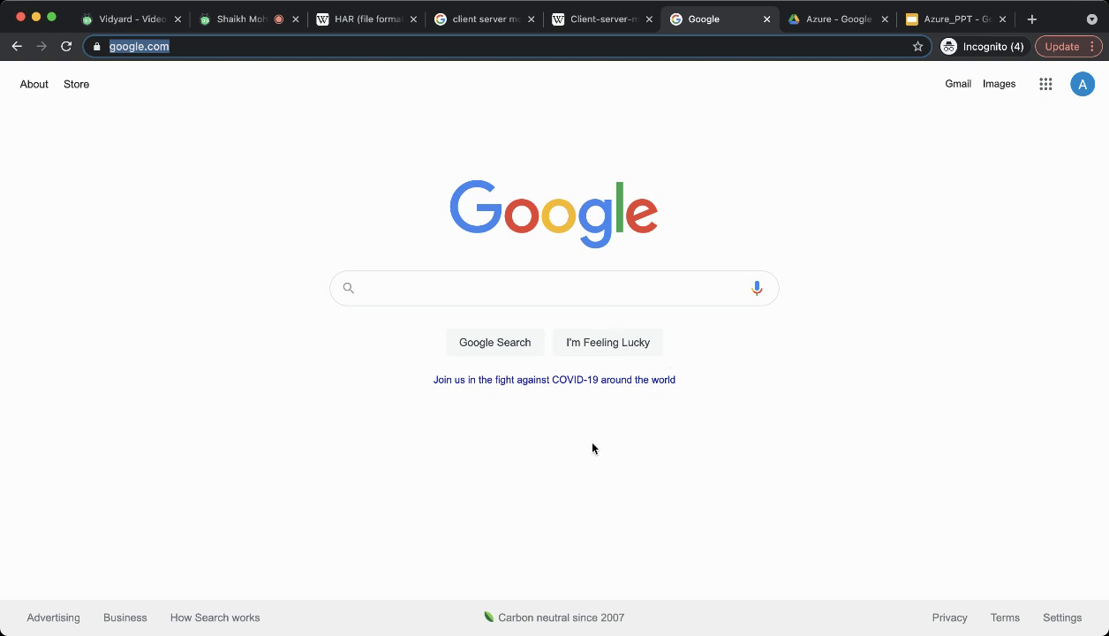
key("super+alt+i")
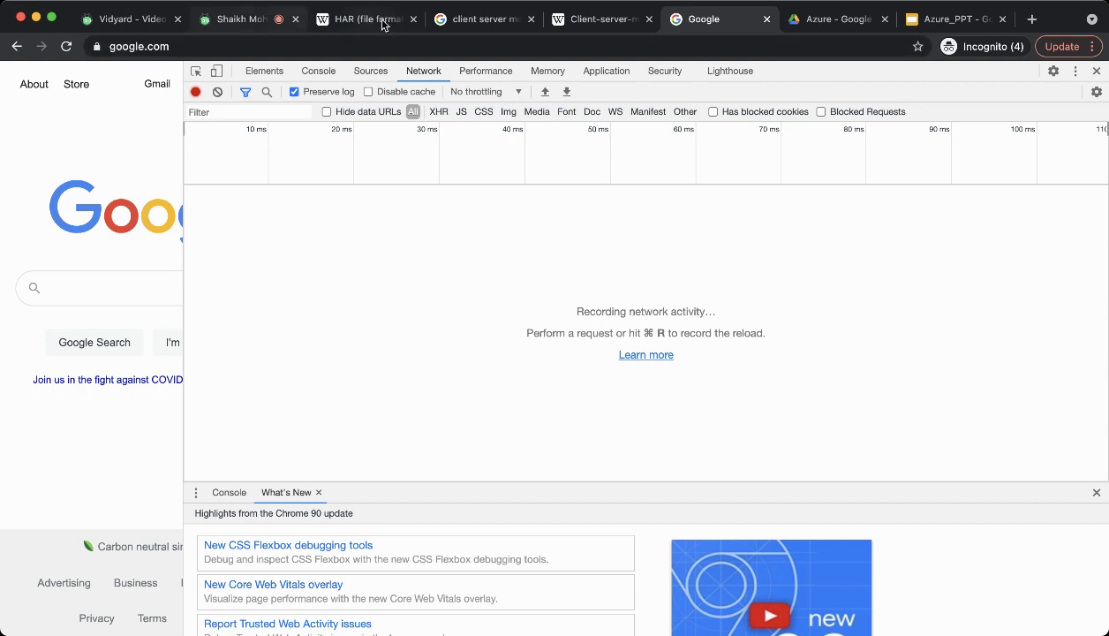
left_click(579, 19)
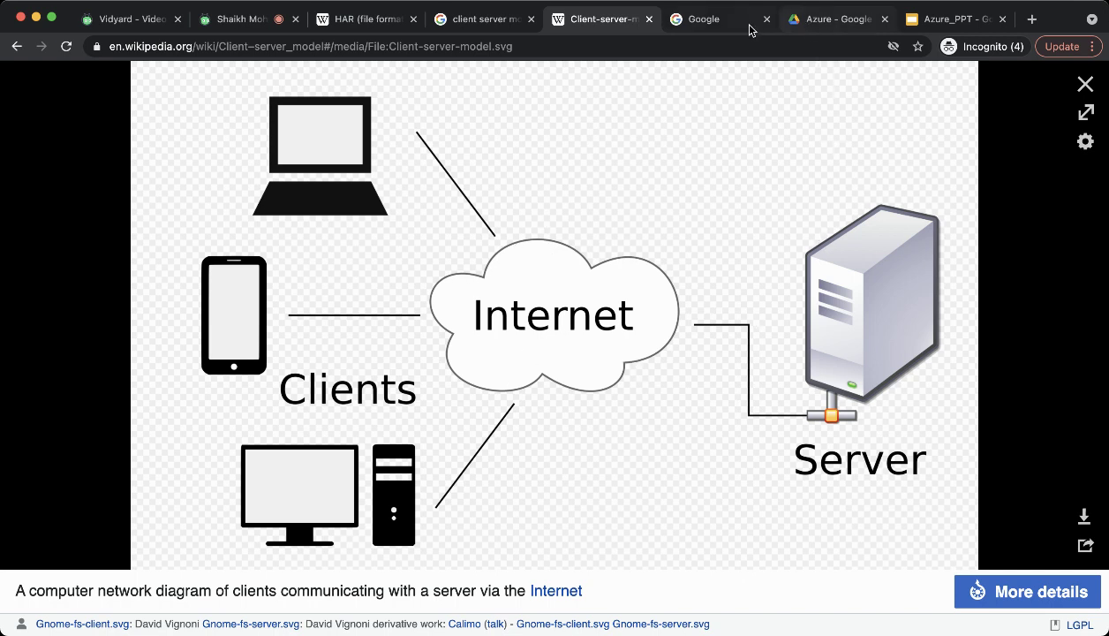
On the Google tab, reload google.com so the Network panel records its 23 requests
left_click(719, 25)
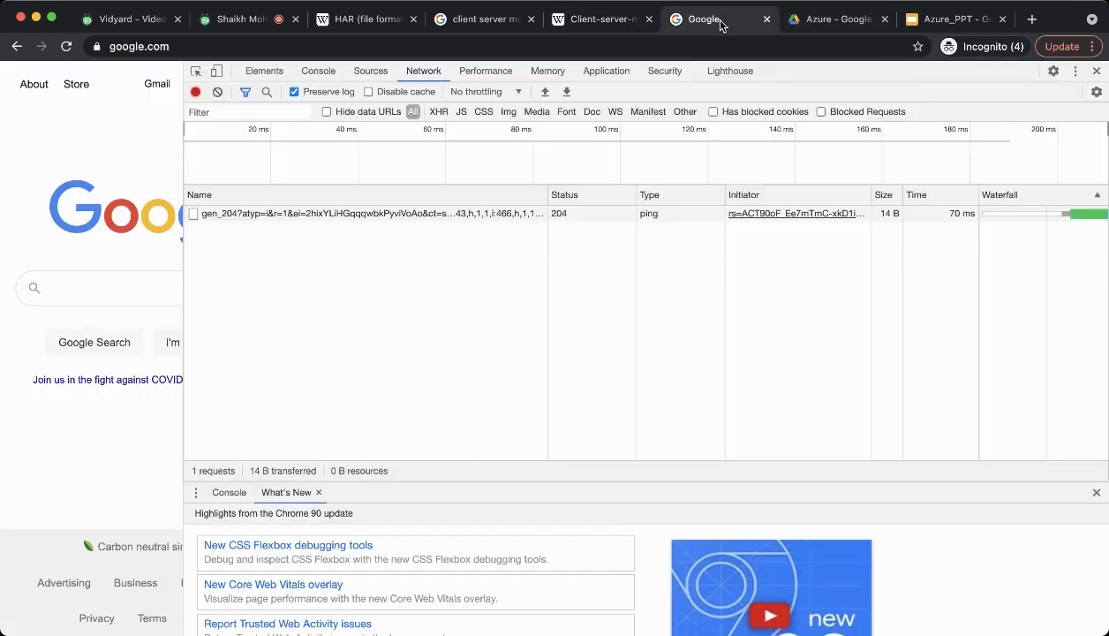
left_click(193, 52)
key("Return")
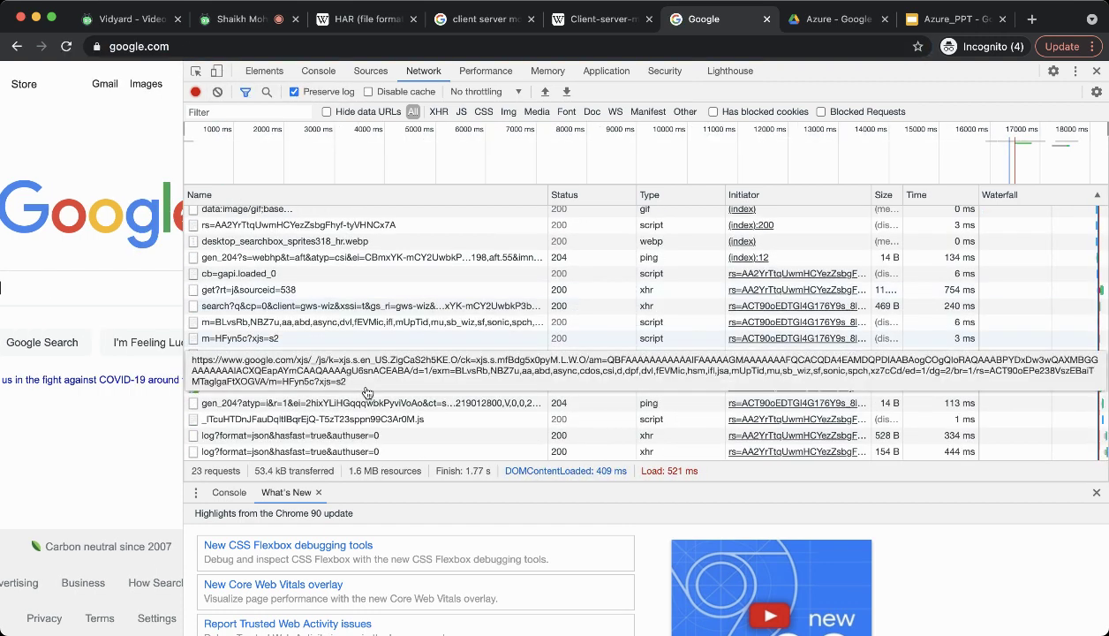
Resize the page and DevTools panes, and export the google.com network log as a HAR file
scroll(420, 322, "up", 3)
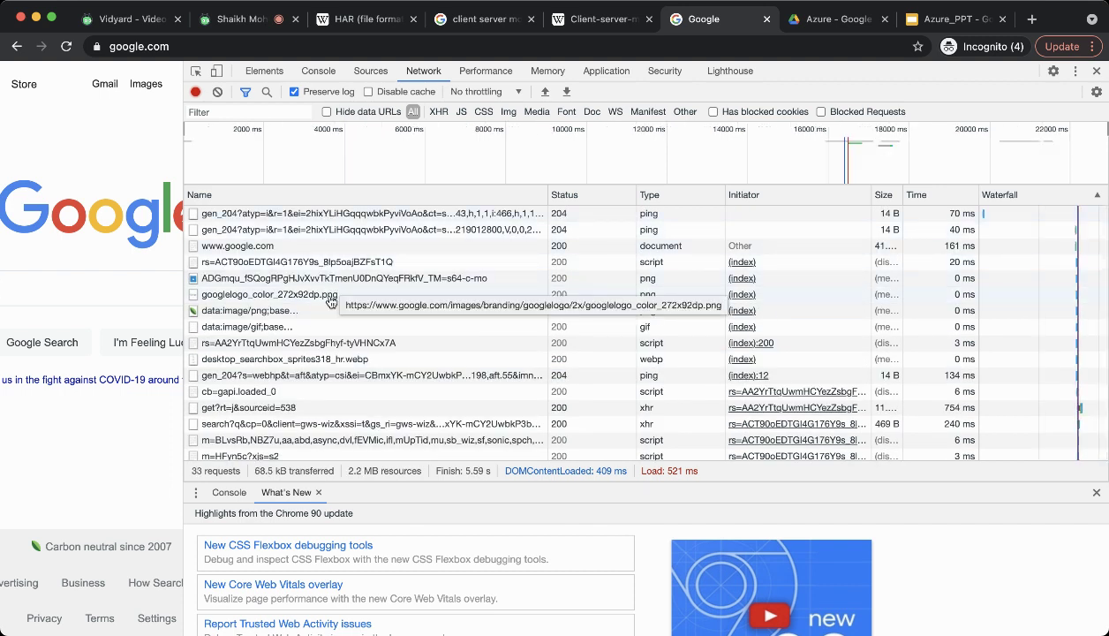
scroll(330, 302, "down", 5)
scroll(330, 302, "up", 5)
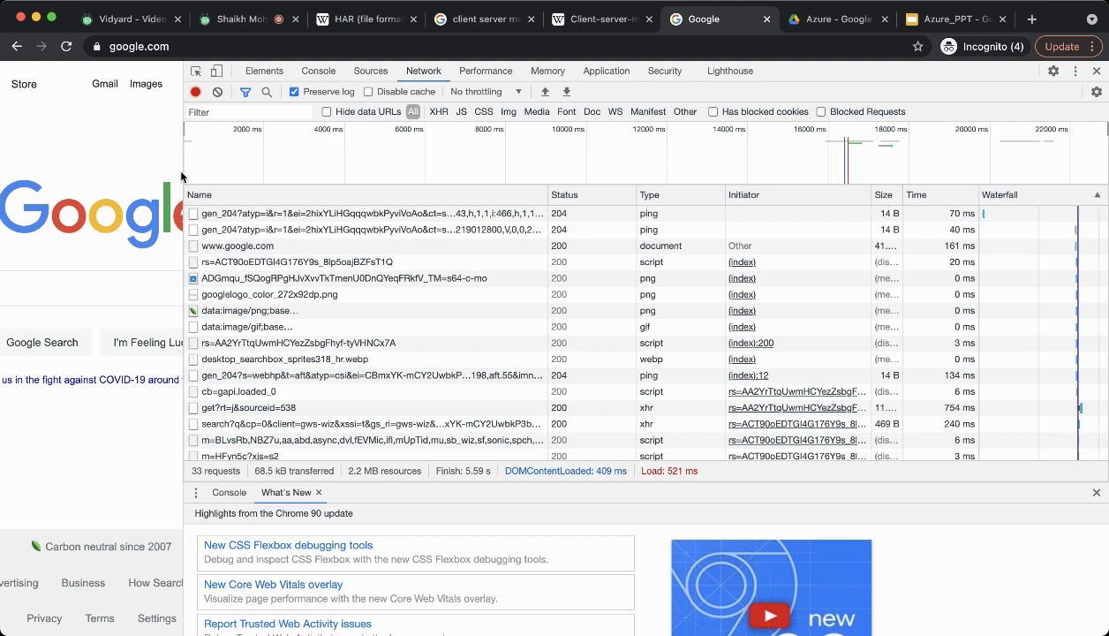
left_click_drag(181, 166, 582, 181)
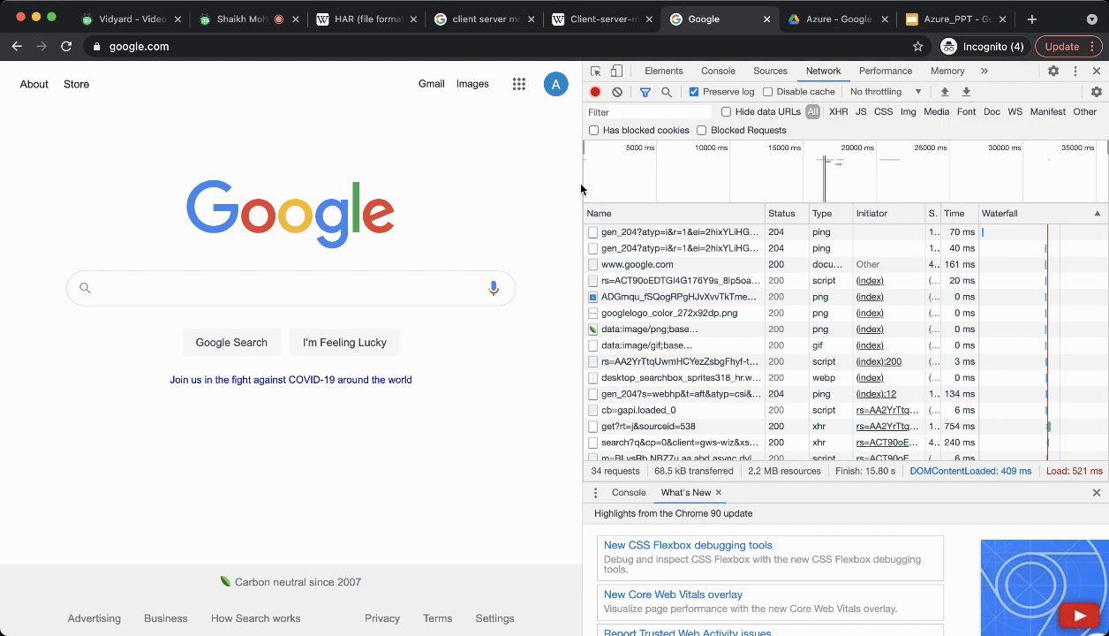
left_click_drag(585, 183, 391, 203)
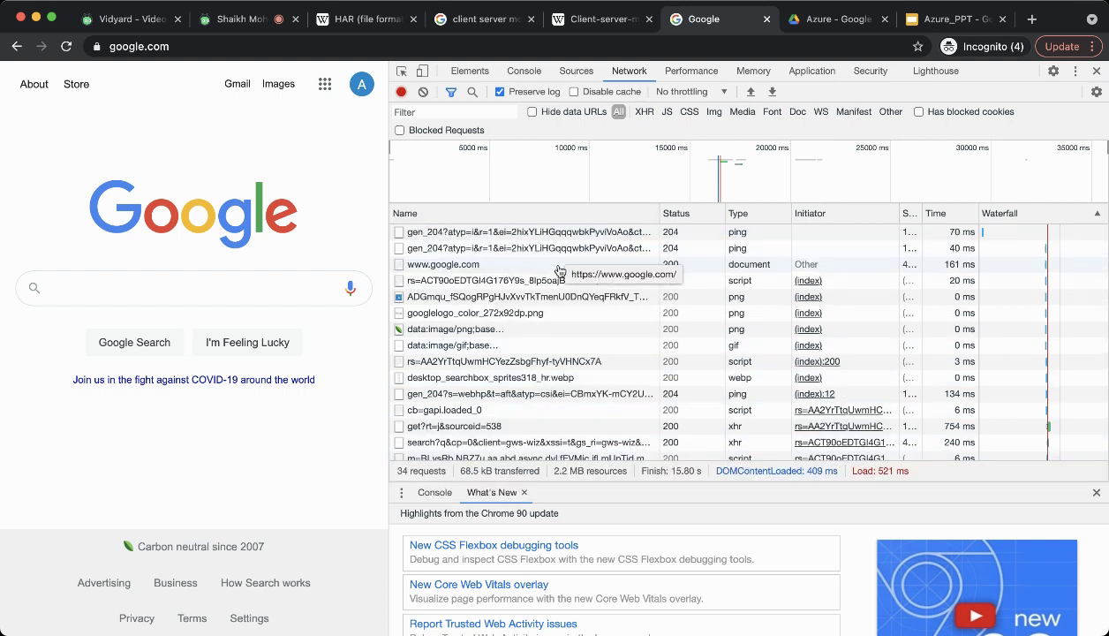
left_click(773, 92)
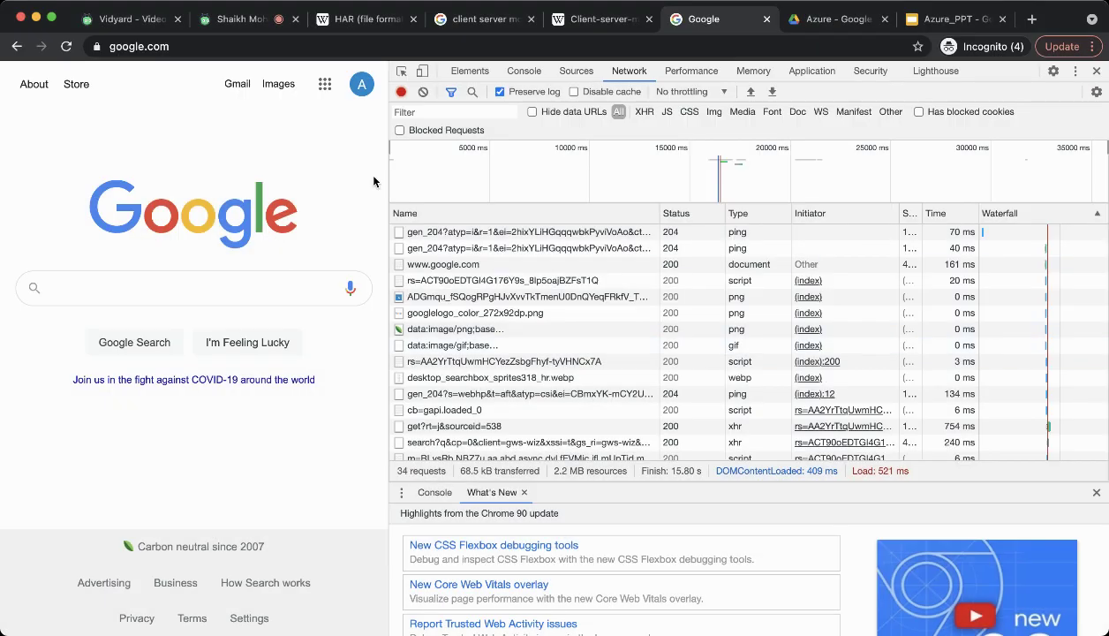
left_click_drag(389, 179, 152, 169)
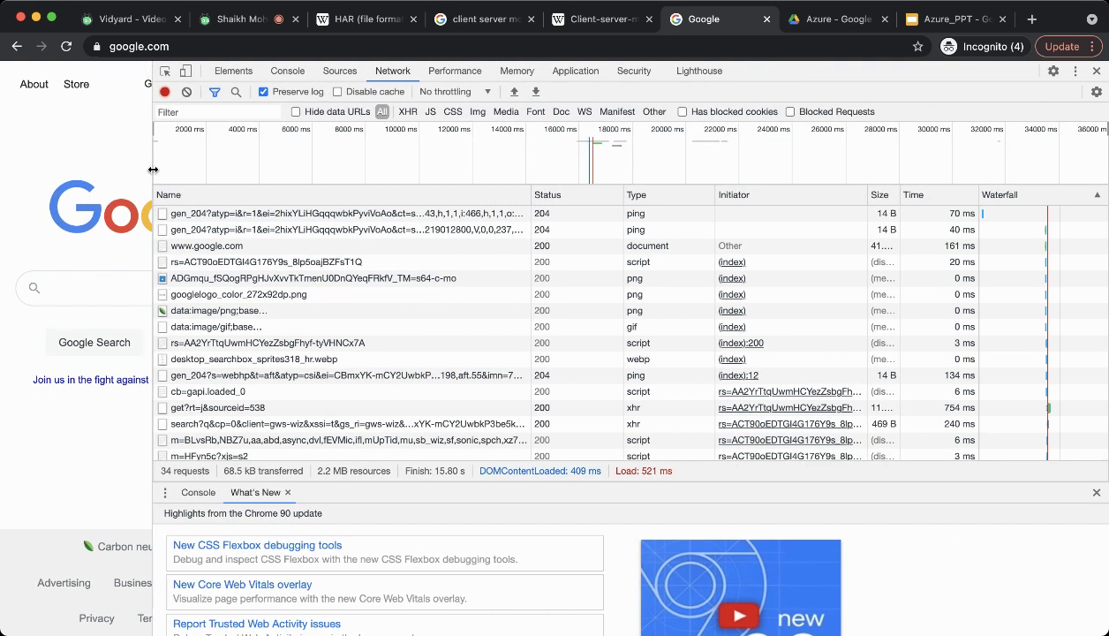
Sort the network requests by Time, slowest first, then return to the client–server diagram
left_click(936, 196)
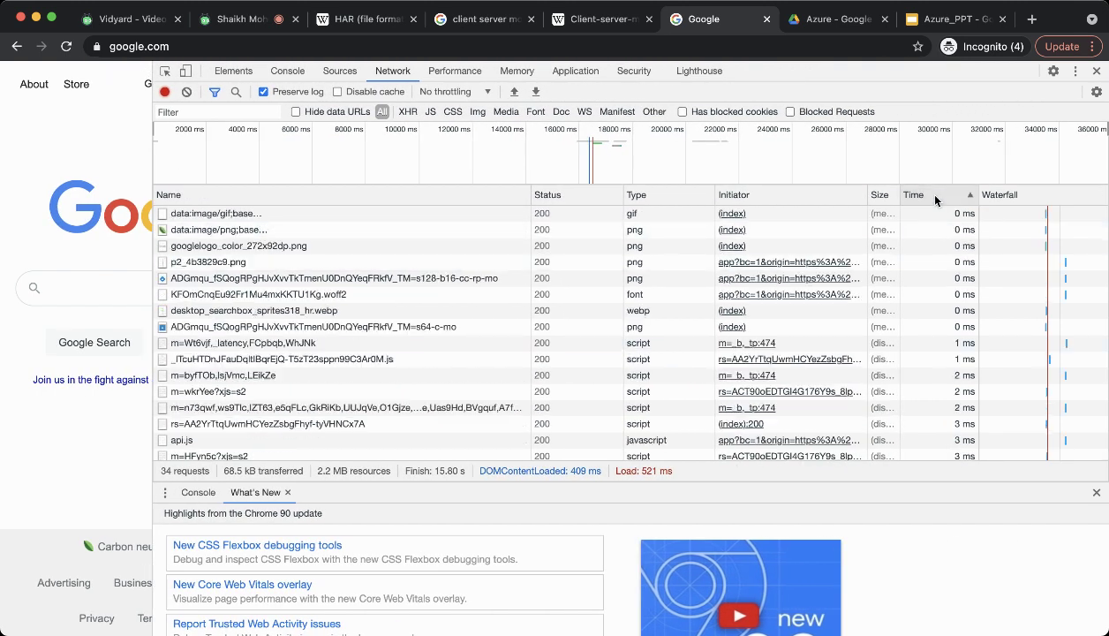
left_click(935, 196)
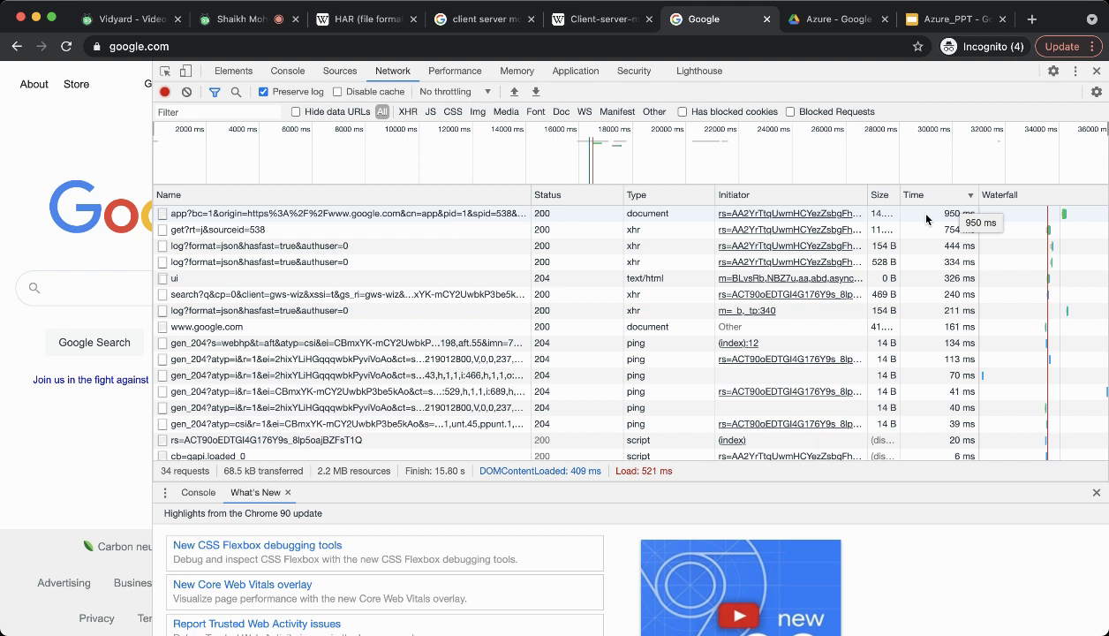
left_click(580, 19)
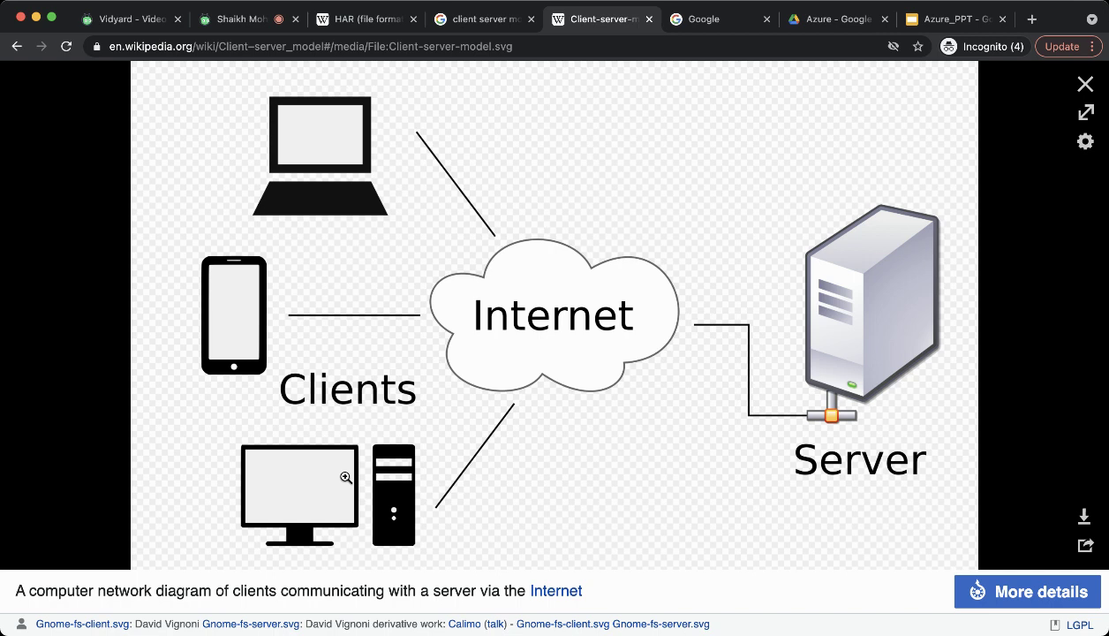
Back on the Google network log, view the slowest request's waterfall timing breakdown
left_click(705, 24)
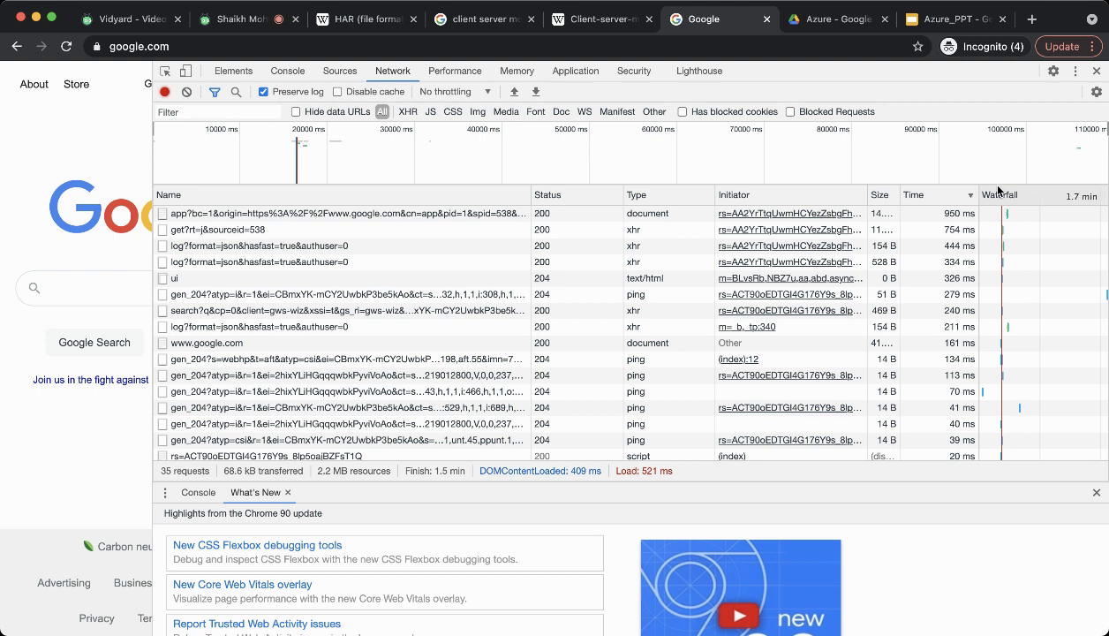
mouse_move(1008, 217)
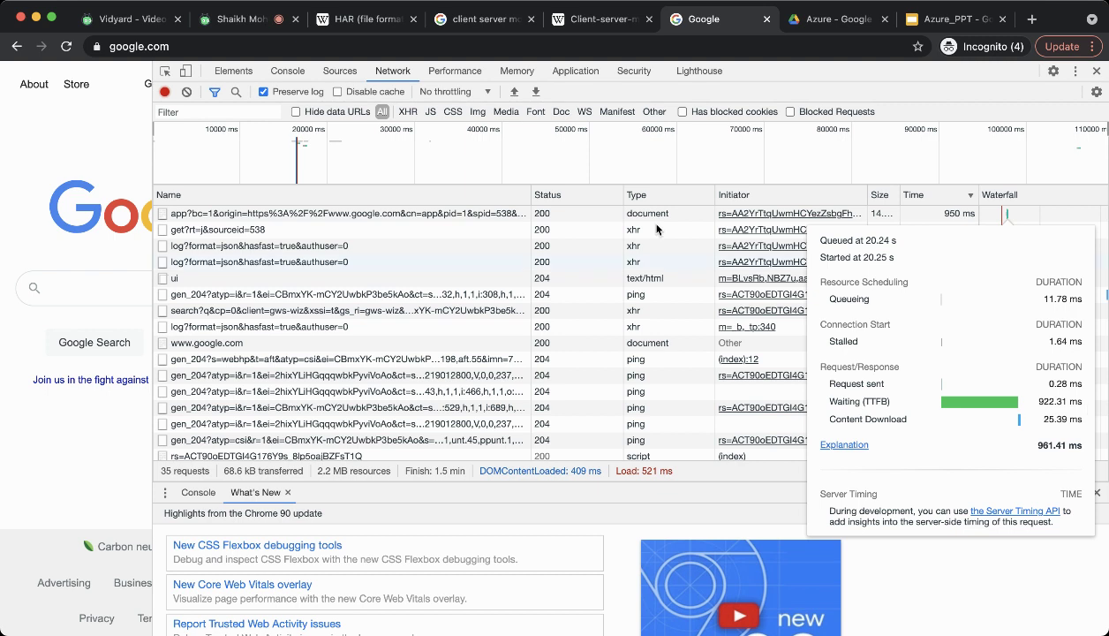
Import the saved .har file into the network log, inspect its timings, then open a new tab
left_click(515, 92)
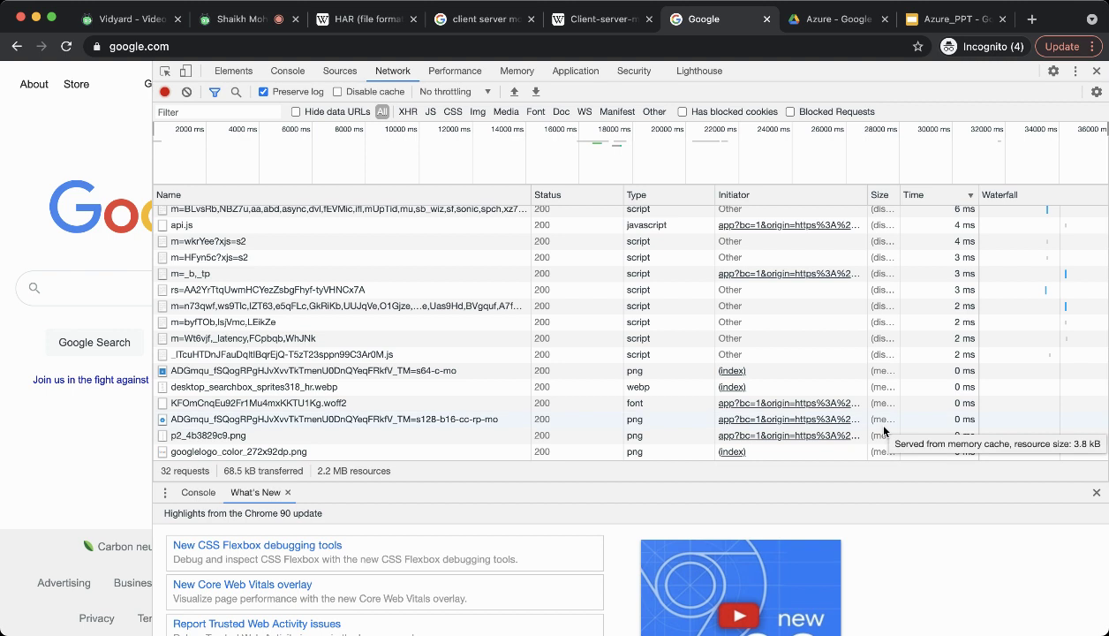
scroll(914, 376, "up", 5)
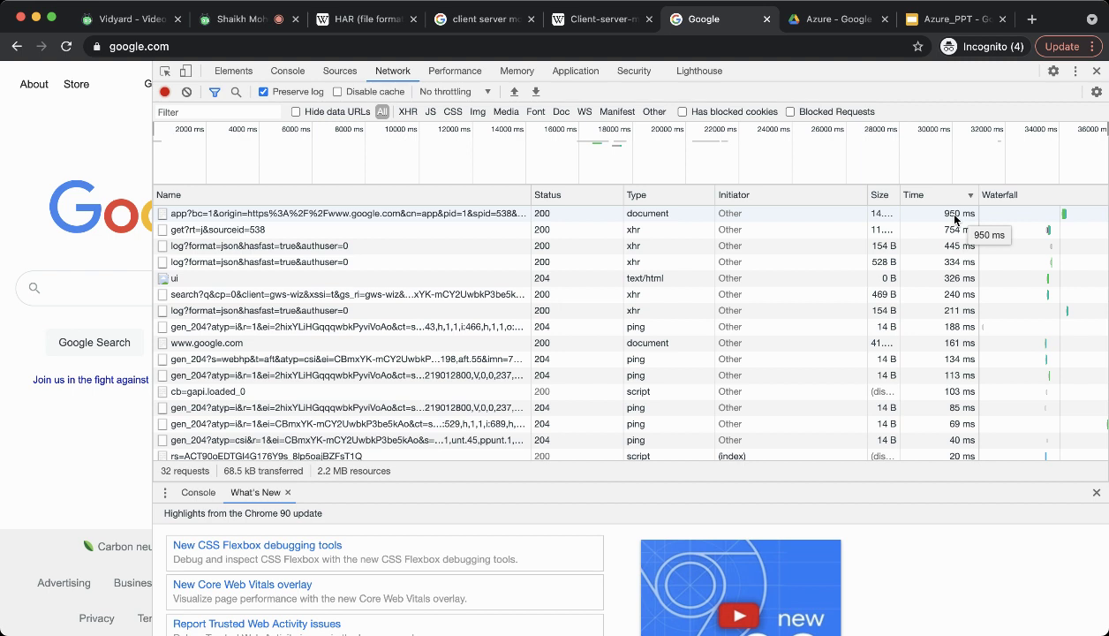
mouse_move(1064, 214)
left_click(1031, 19)
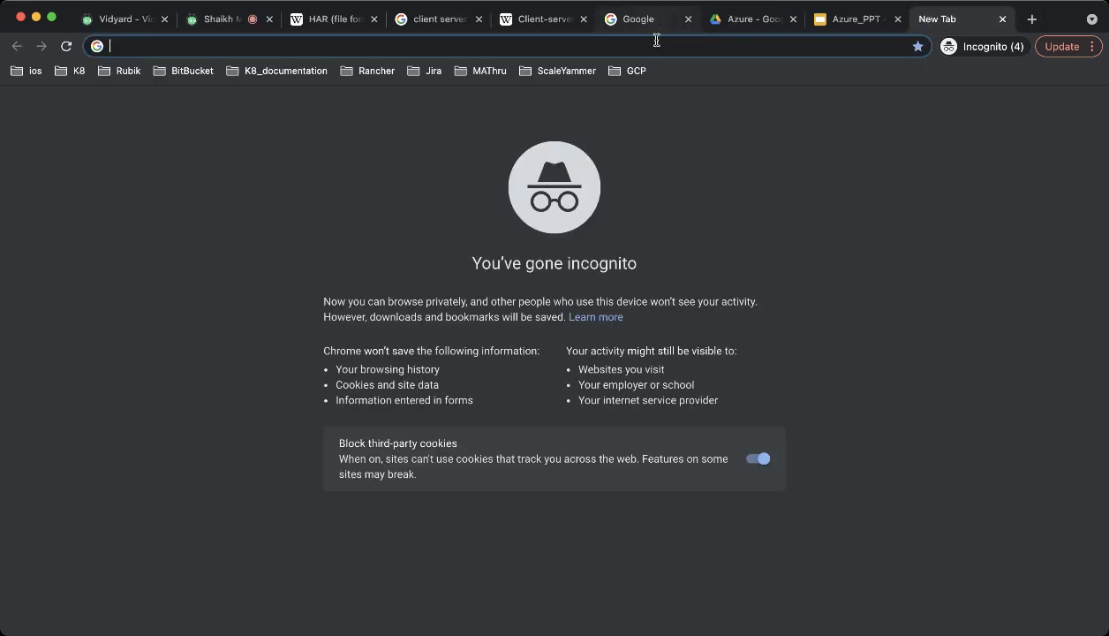
Search Google for 'waiting ttfb'
type("waitig")
key("BackSpace")
key("BackSpace")
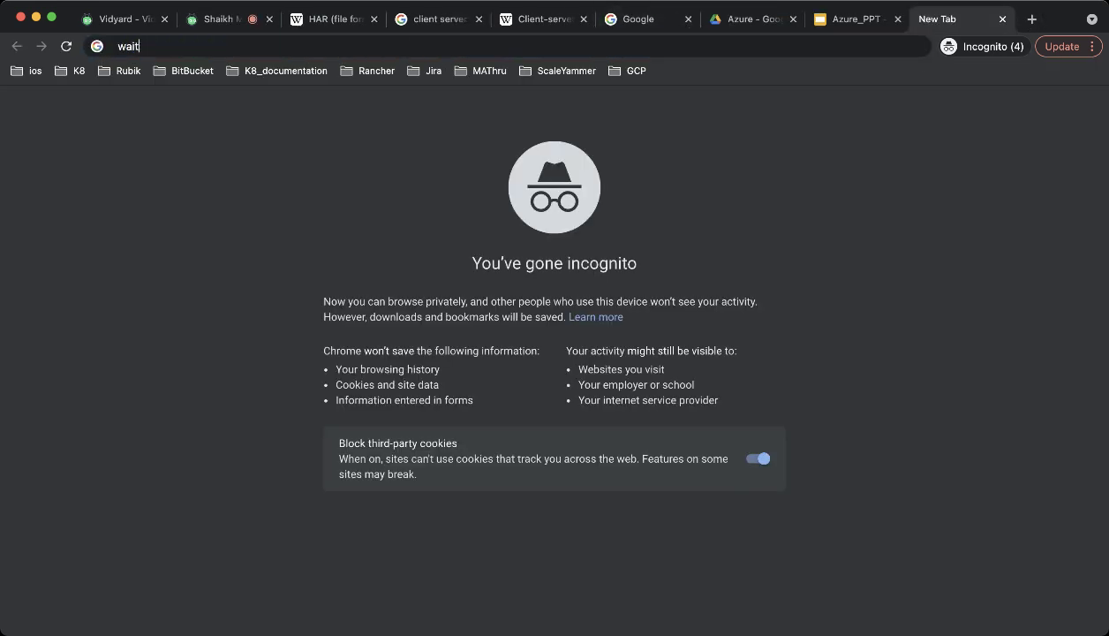
type("i")
type("ttfb")
key("Return")
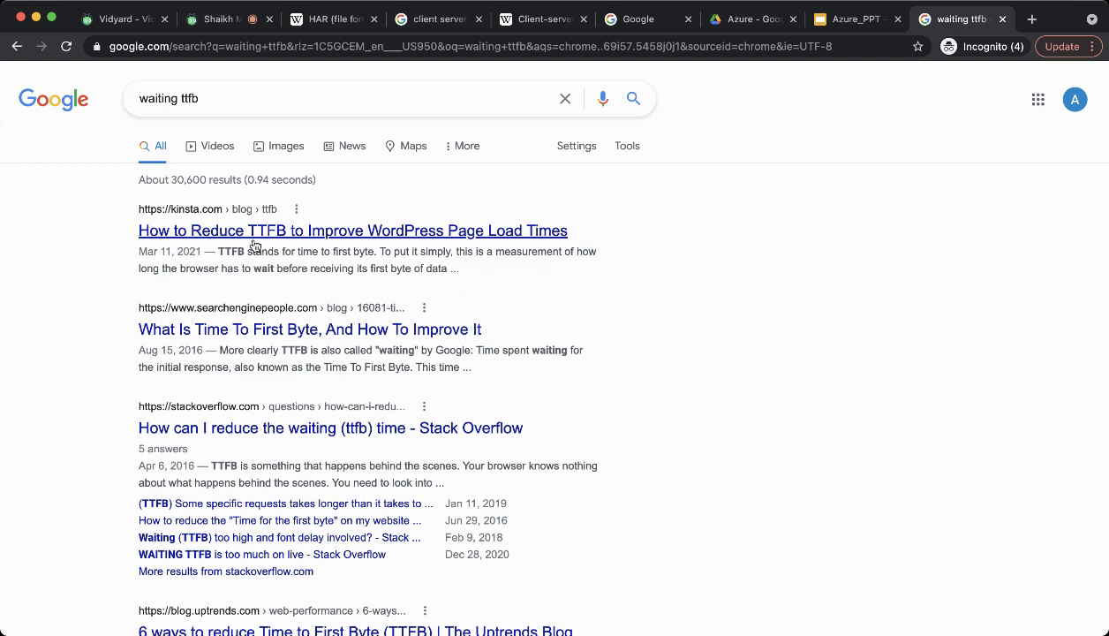
Refine to 'waiting ttfb meaning', highlight 'server' in the definition, then switch to Azure_PPT
left_click(276, 98)
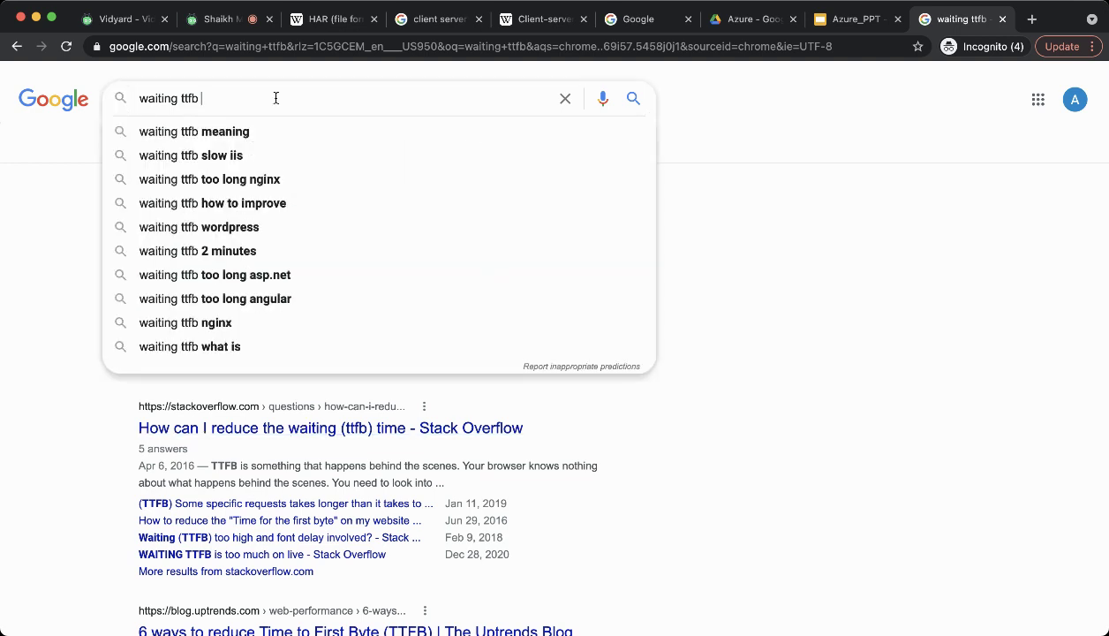
key("Down")
key("Return")
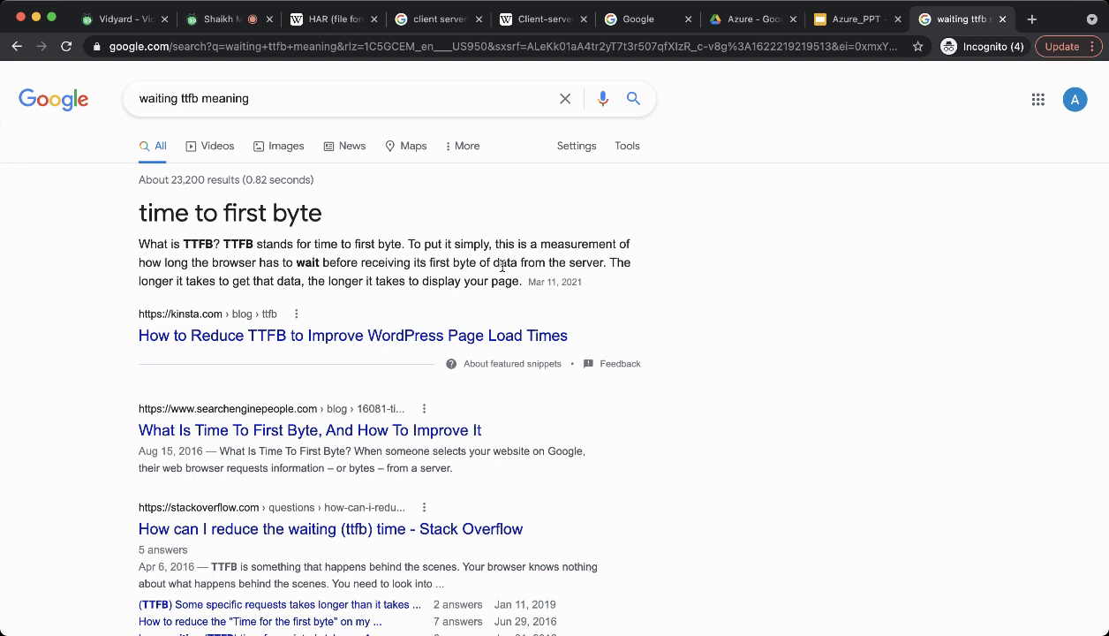
double_click(598, 262)
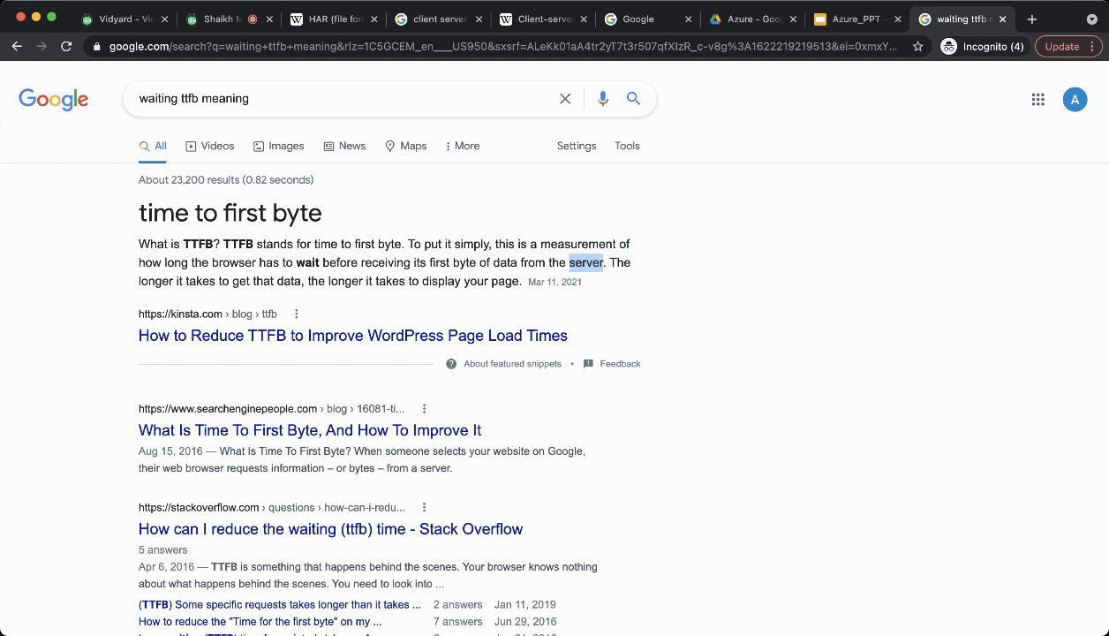
left_click(827, 22)
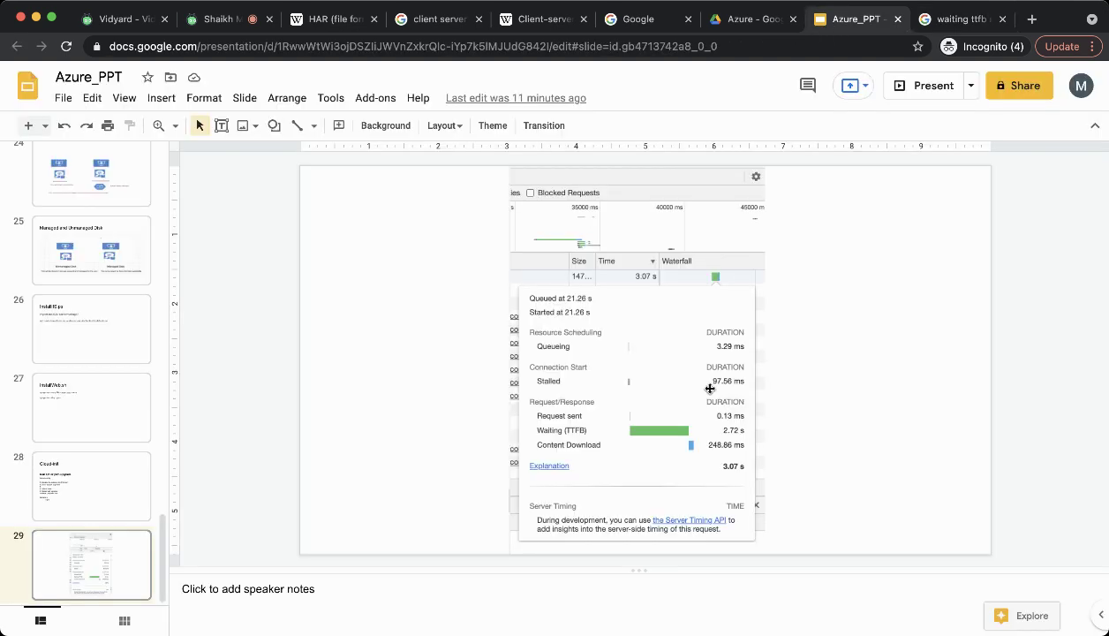